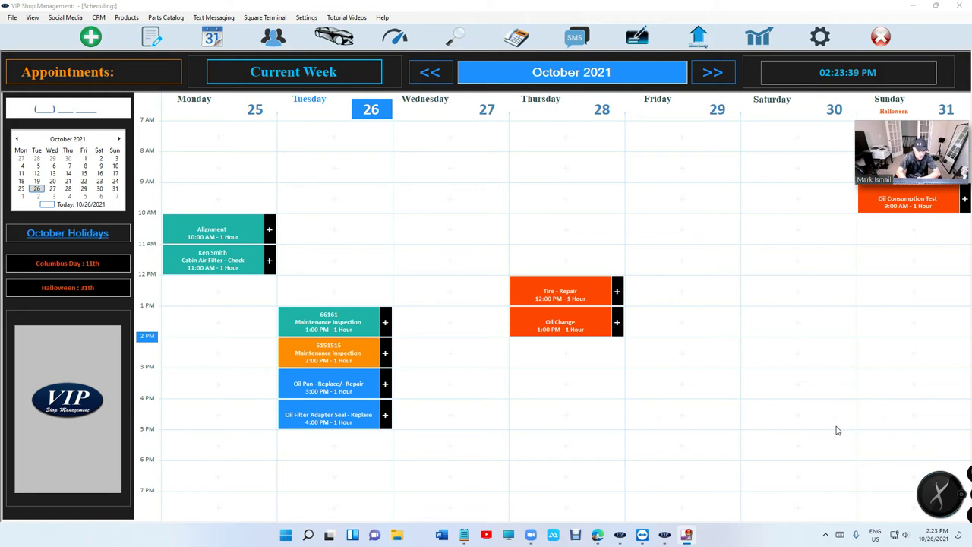
Browse the calendar weeks and settle back on the October 25–31 week
left_click(430, 71)
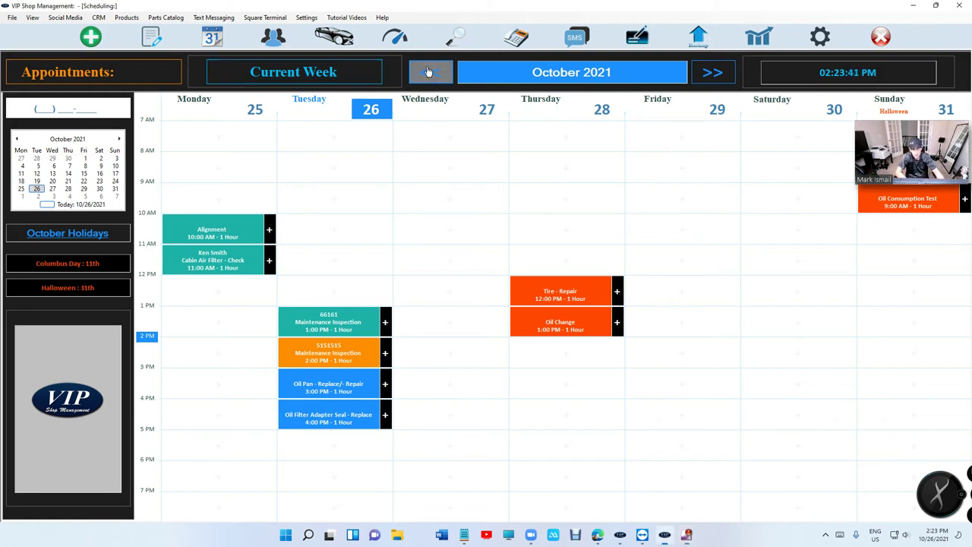
left_click(429, 71)
left_click(719, 74)
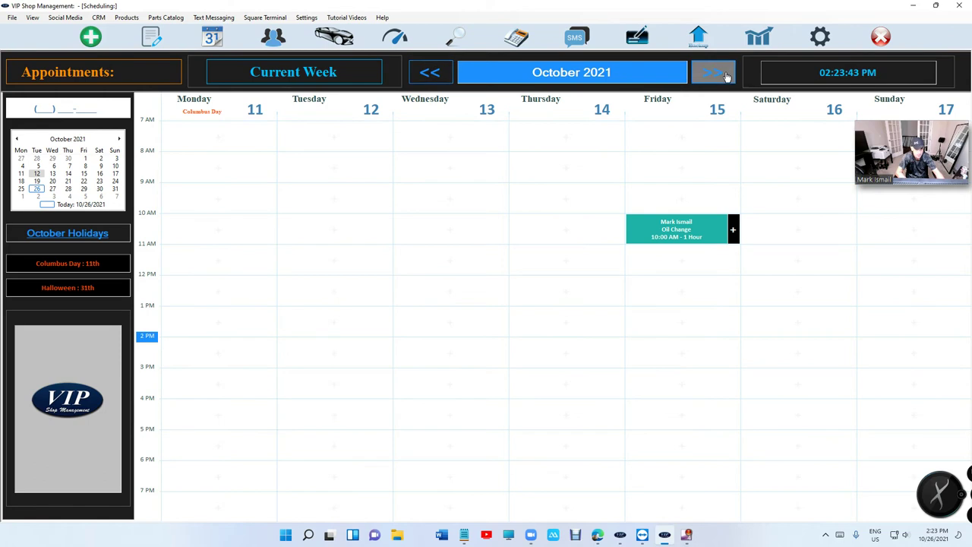
left_click(722, 75)
left_click(726, 74)
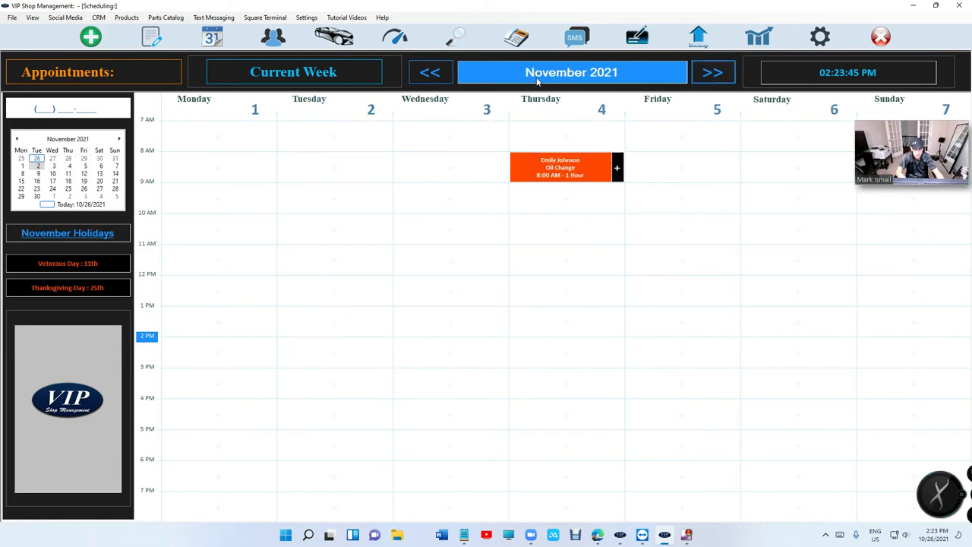
left_click(429, 76)
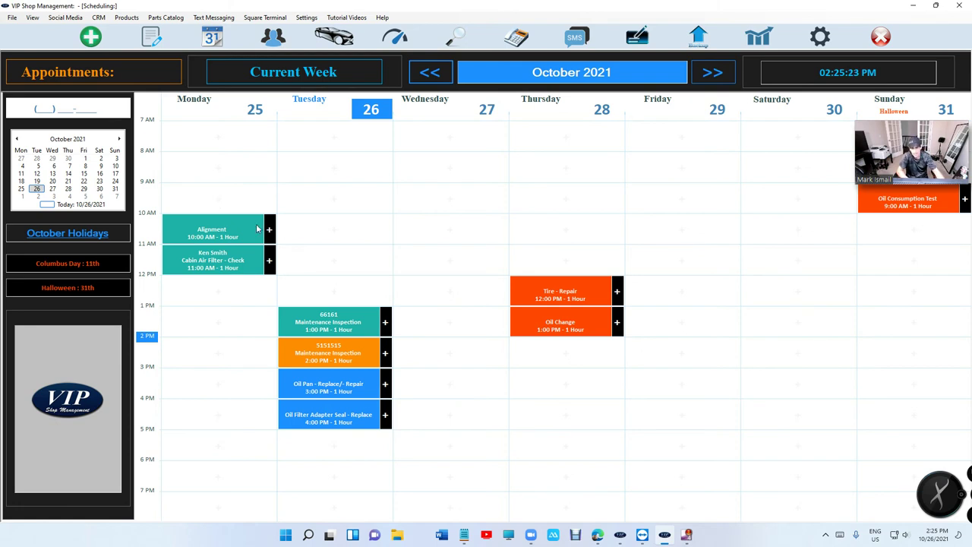
Start a Wednesday 9 AM appointment with reason Tire - Repair and begin entering the customer's phone number
left_click(438, 205)
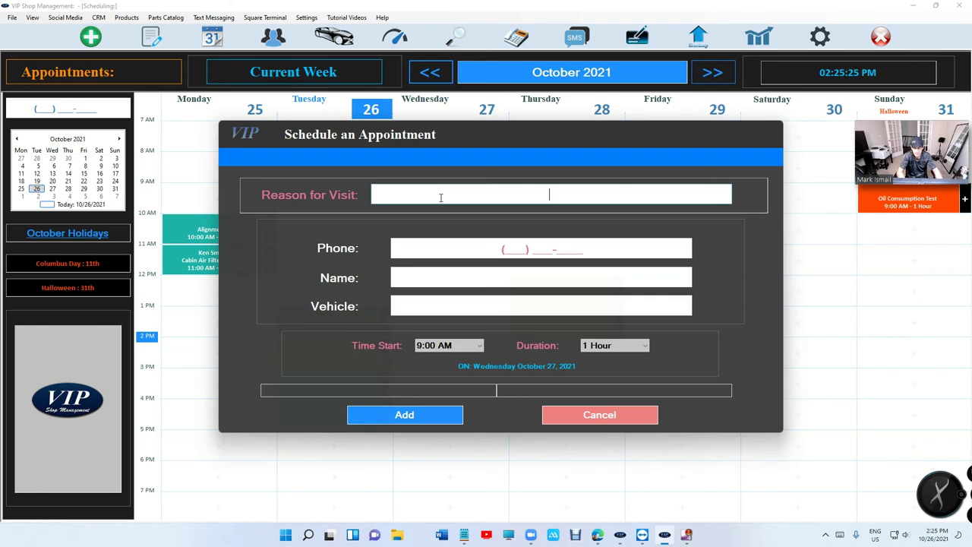
type("ca")
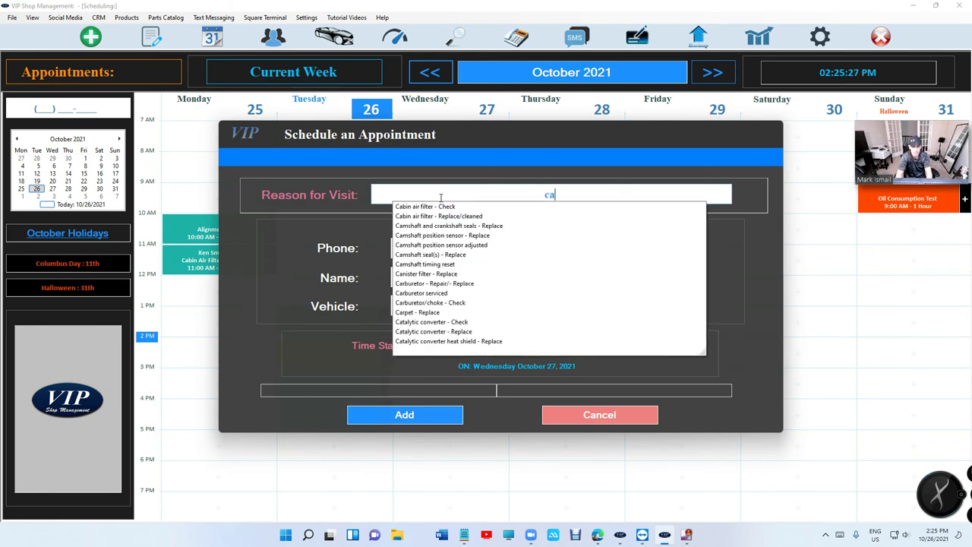
key("Down")
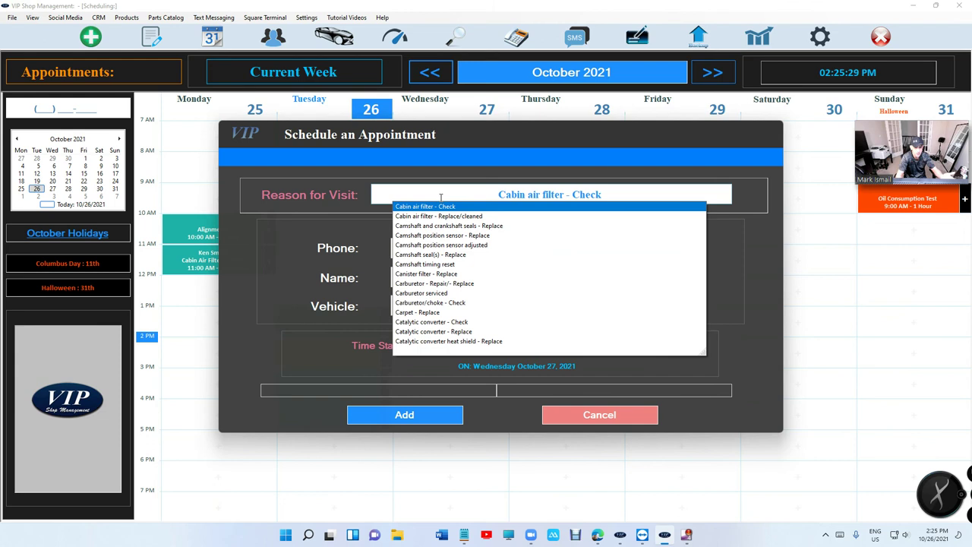
key("BackSpace")
key("BackSpace")
key("BackSpace")
key("BackSpace")
key("BackSpace")
key("BackSpace")
key("BackSpace")
key("BackSpace")
key("BackSpace")
key("BackSpace")
key("BackSpace")
key("BackSpace")
key("BackSpace")
key("BackSpace")
key("BackSpace")
key("BackSpace")
key("BackSpace")
key("BackSpace")
key("BackSpace")
key("BackSpace")
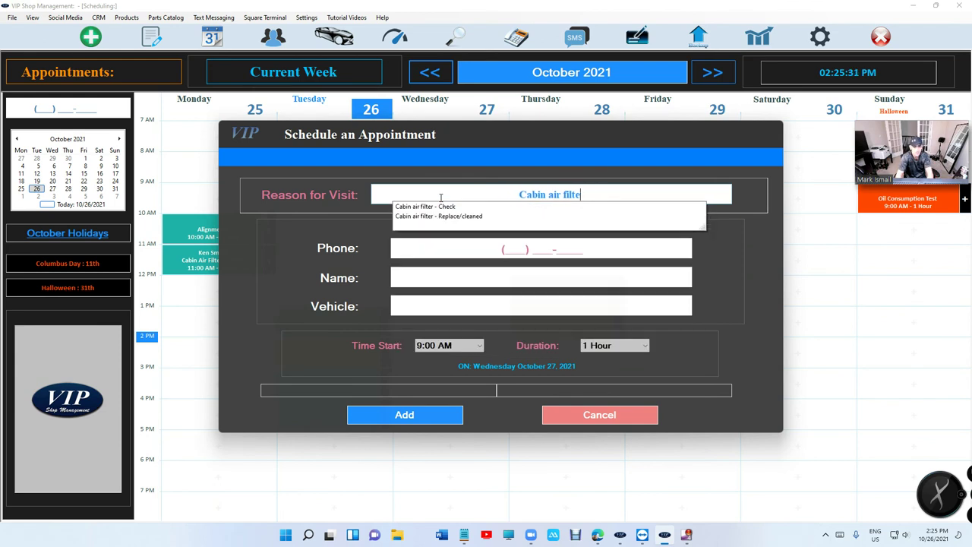
key("BackSpace")
type("tire")
key("Down")
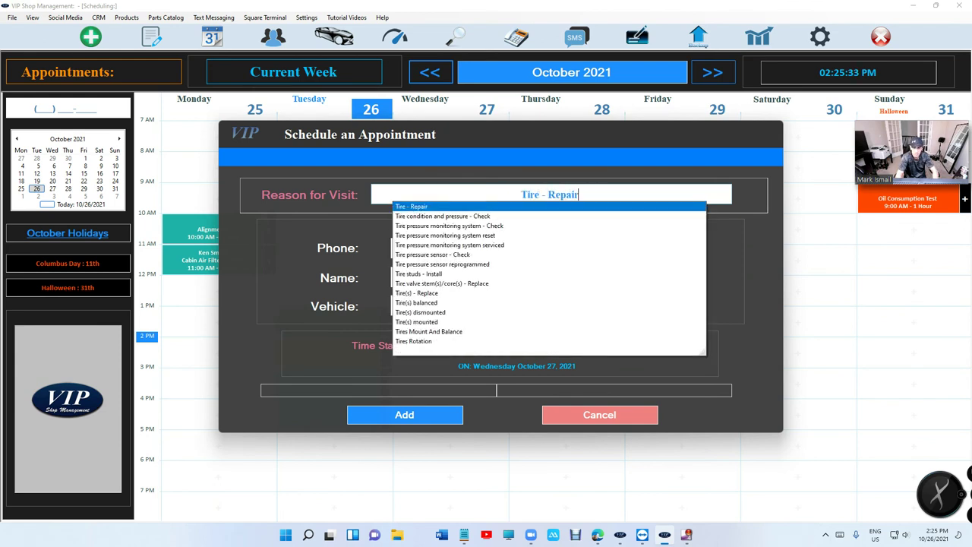
key("Return")
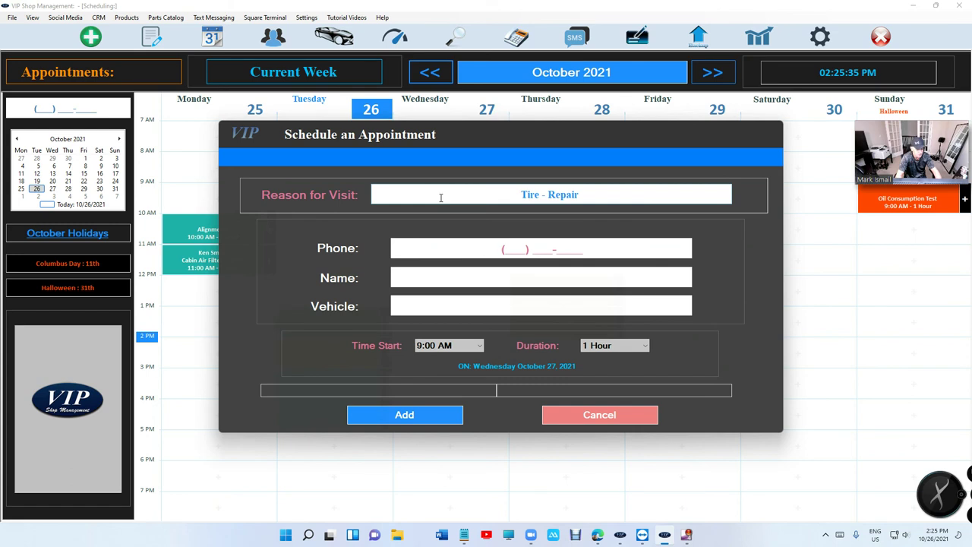
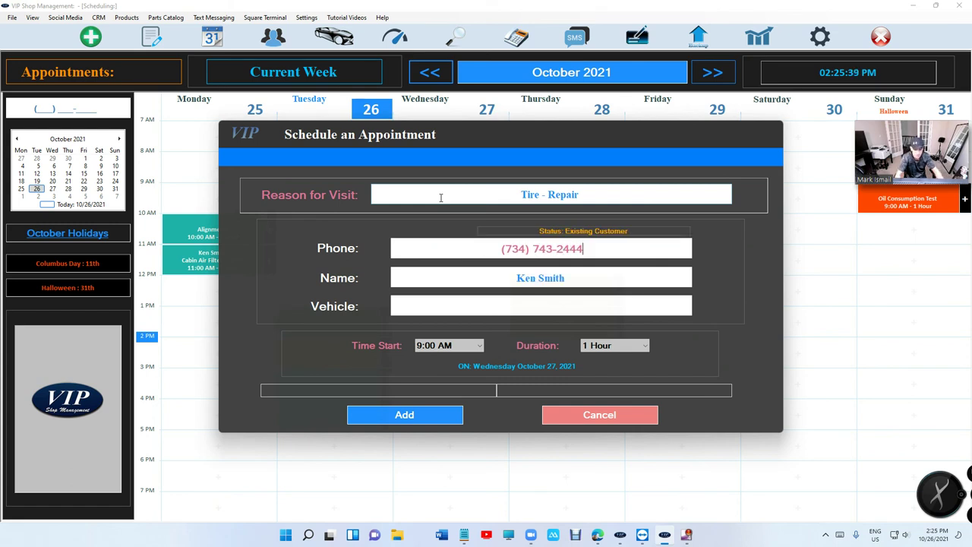
Choose the customer's 2006 Ford Taurus as the vehicle and add the appointment
left_click(534, 306)
type("2006 Ford Taurus")
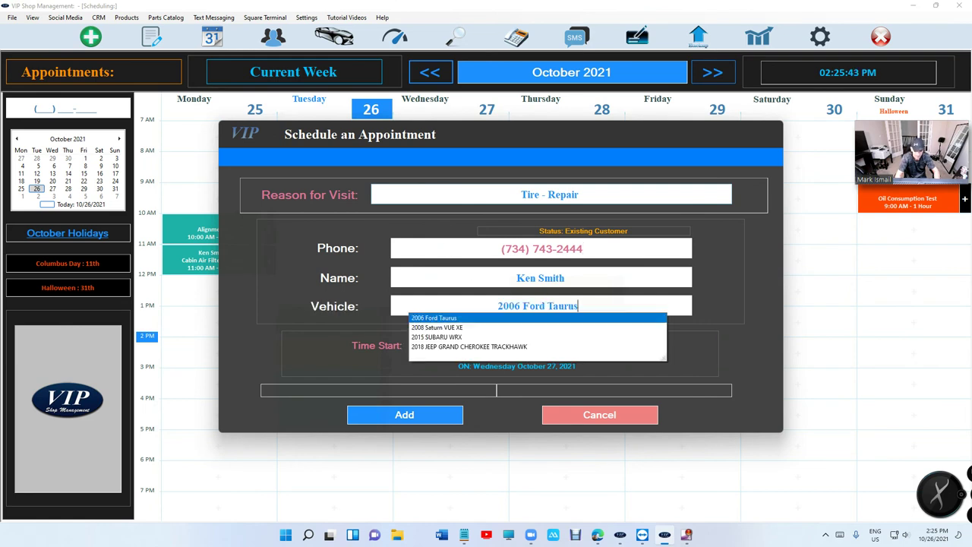
key("Down")
key("Return")
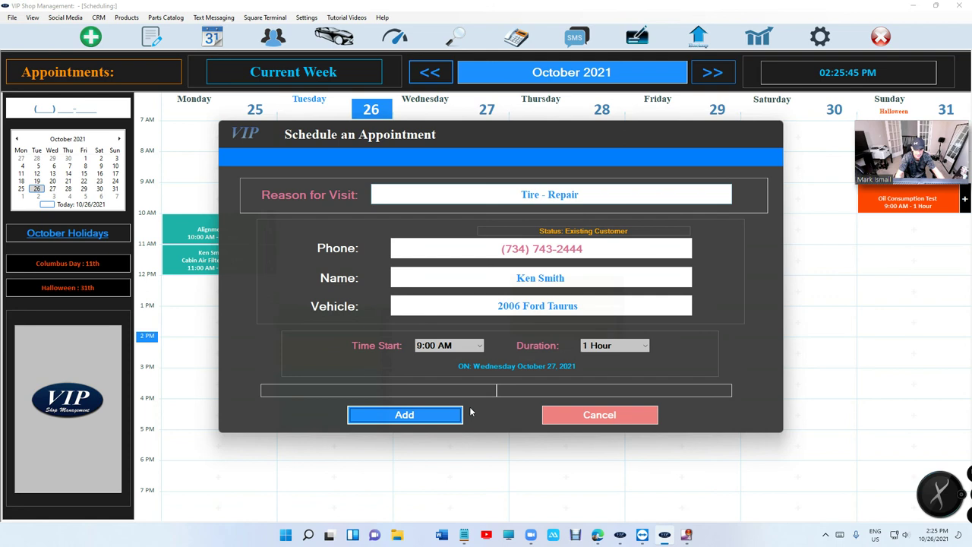
left_click(456, 415)
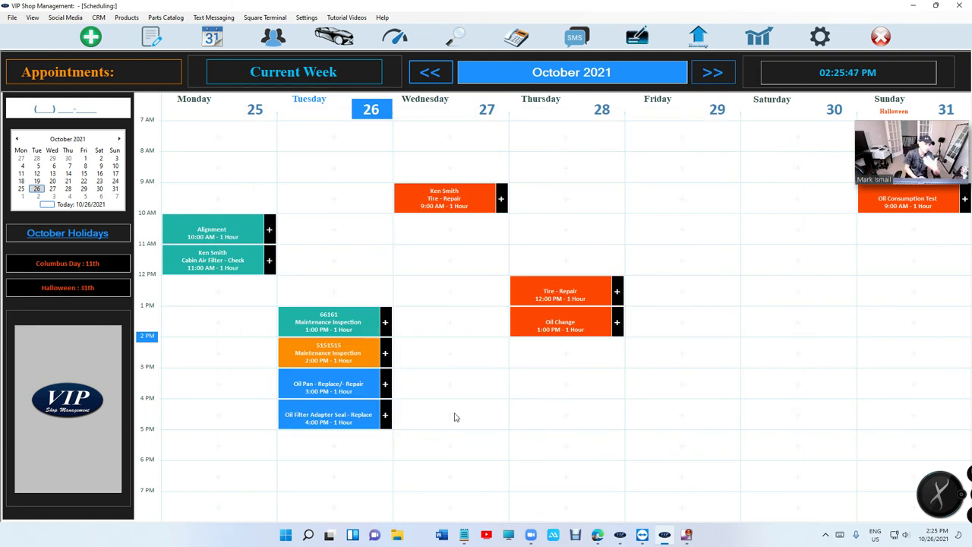